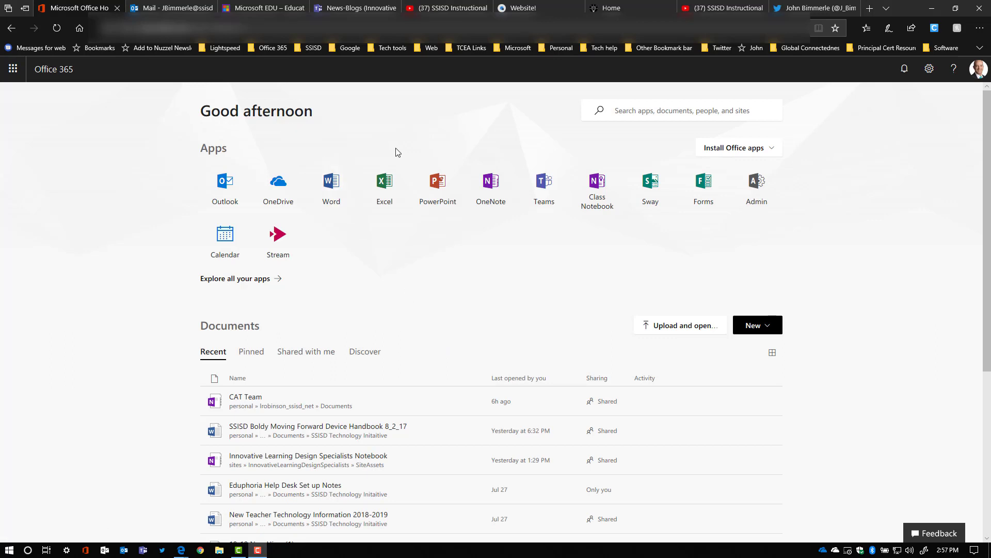
# - Open the Calendar app from the Office 365 app launcher's All apps list
pyautogui.click(228, 240)
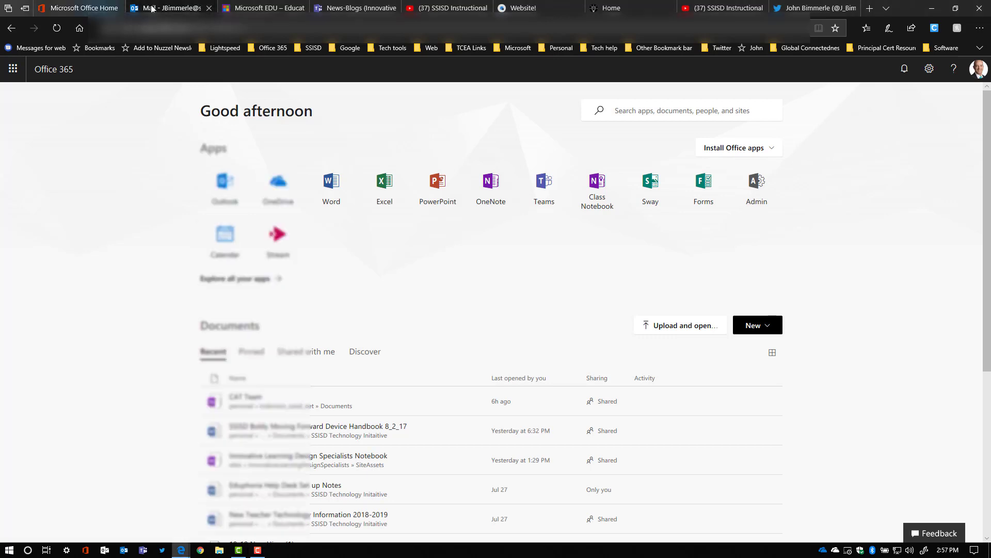
pyautogui.click(13, 71)
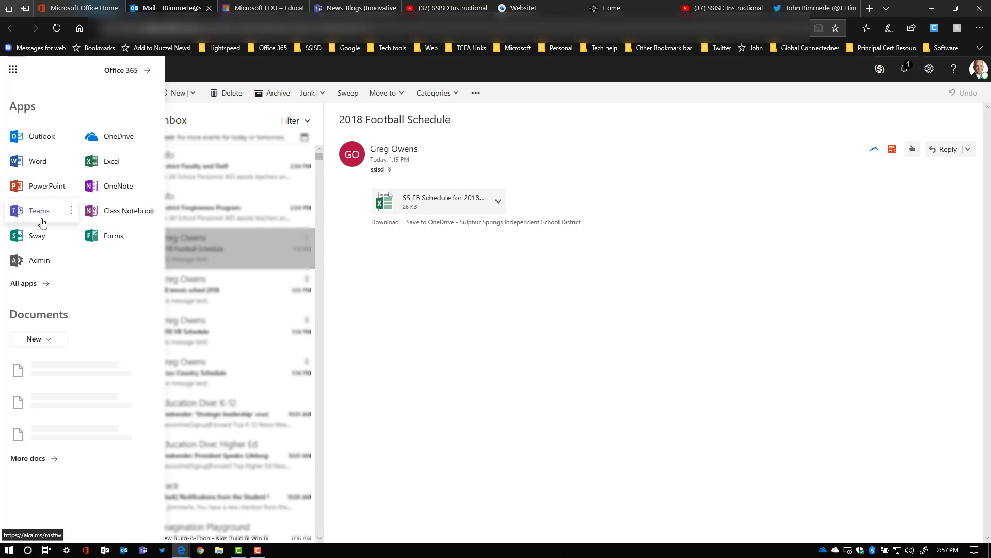
pyautogui.click(29, 287)
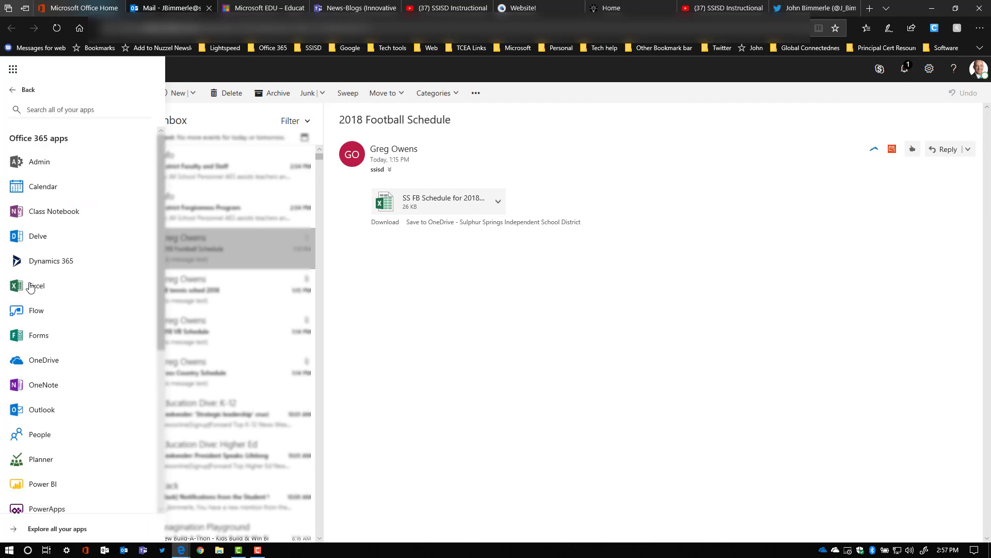
pyautogui.click(46, 193)
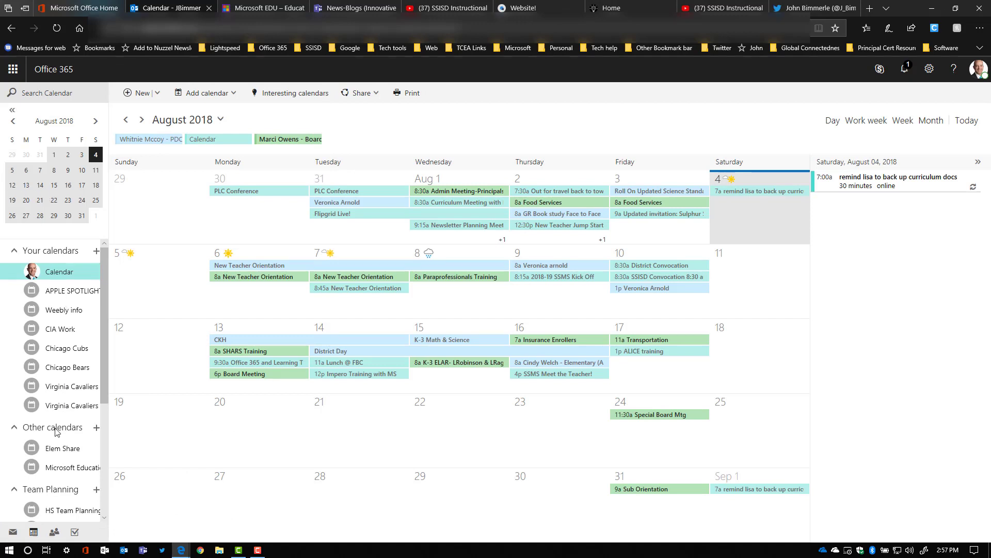
pyautogui.scroll(-1, 53, 471)
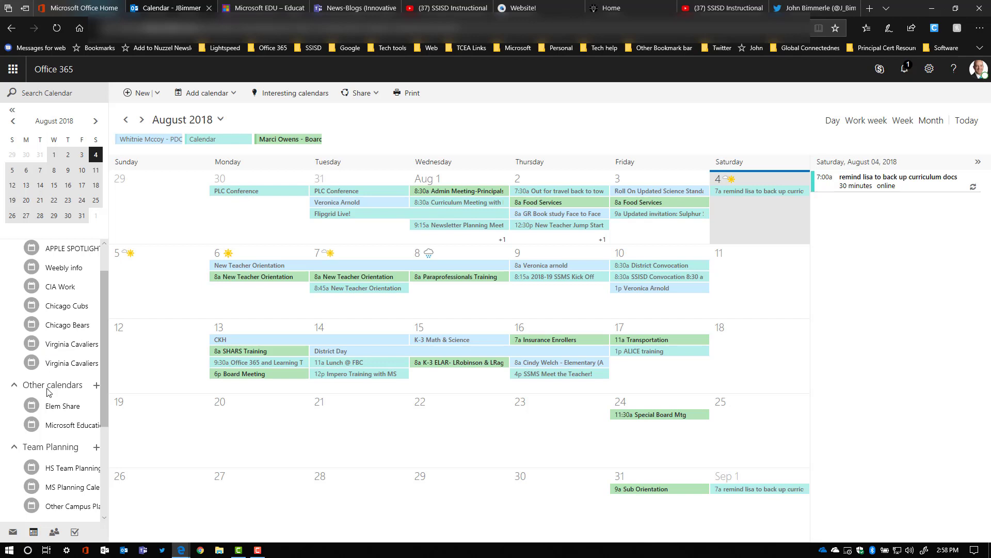
pyautogui.scroll(-1, 45, 425)
pyautogui.scroll(-1, 45, 425)
pyautogui.scroll(3, 45, 424)
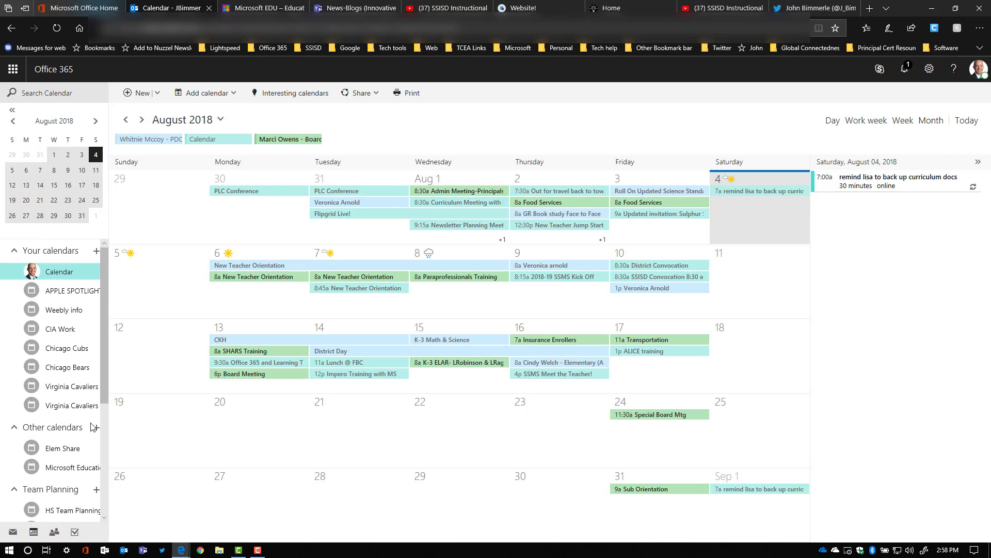
# - Add a new calendar named '2nd Period' under Your calendars
pyautogui.click(96, 251)
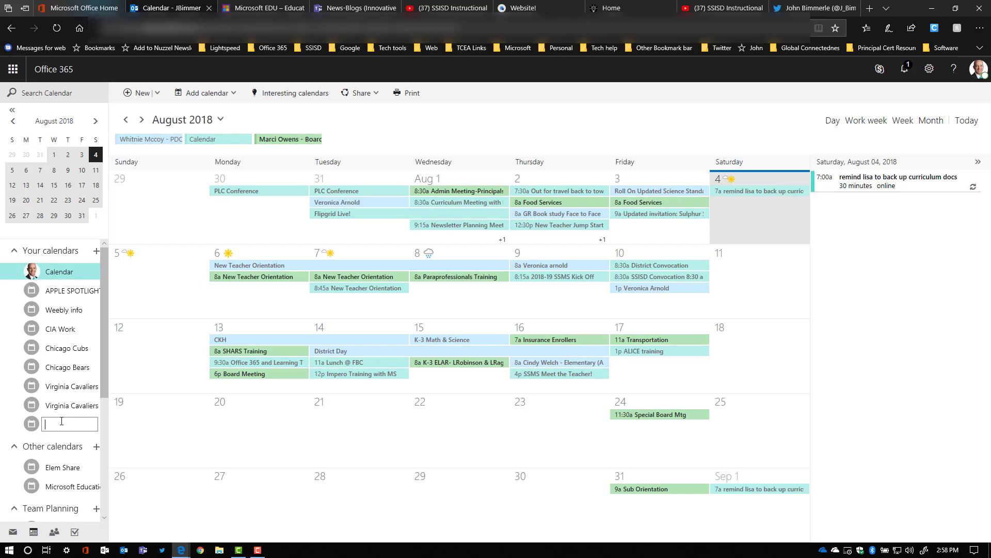
pyautogui.write('2nd Period')
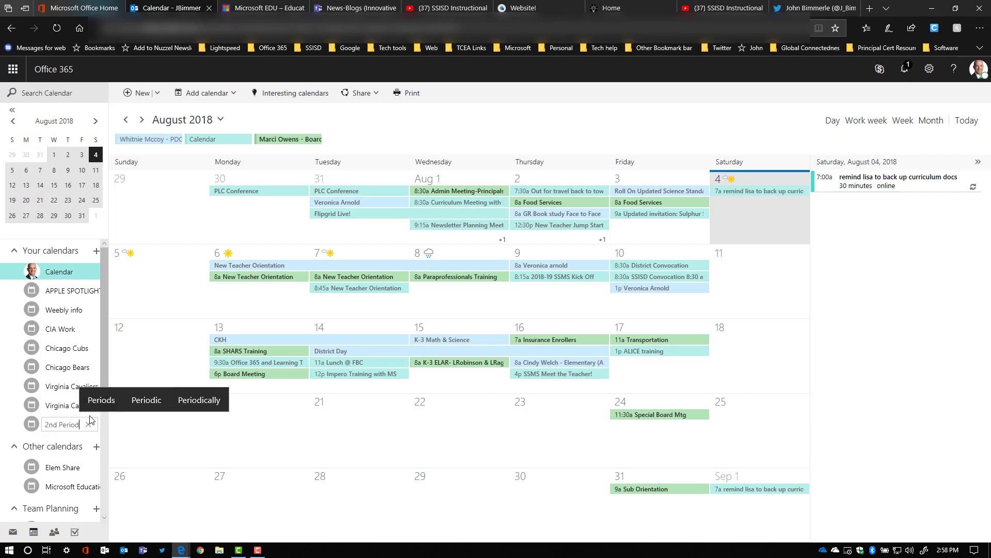
pyautogui.press('Return')
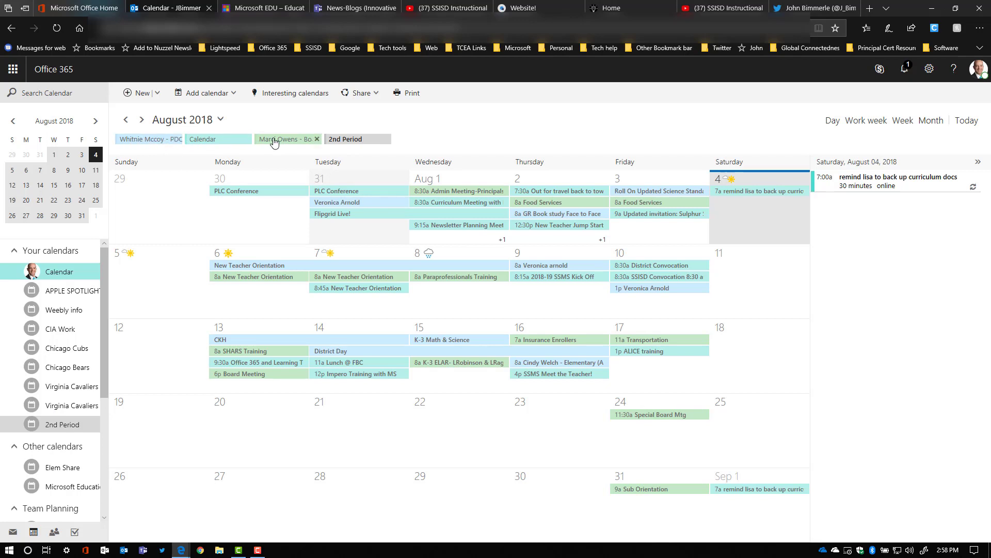
# - Hide both colleagues' calendars and select Monday, August 6 in the month grid
pyautogui.click(177, 140)
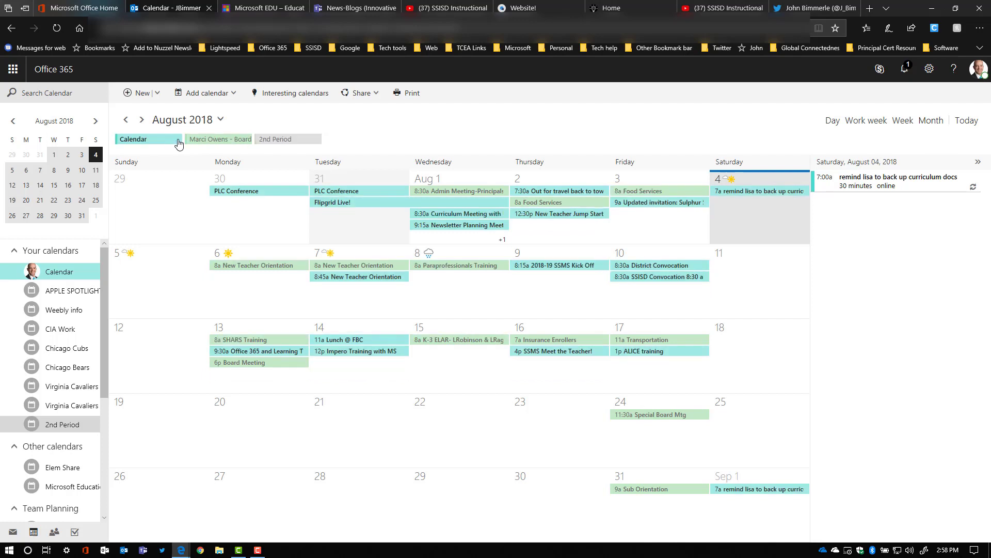
pyautogui.click(246, 140)
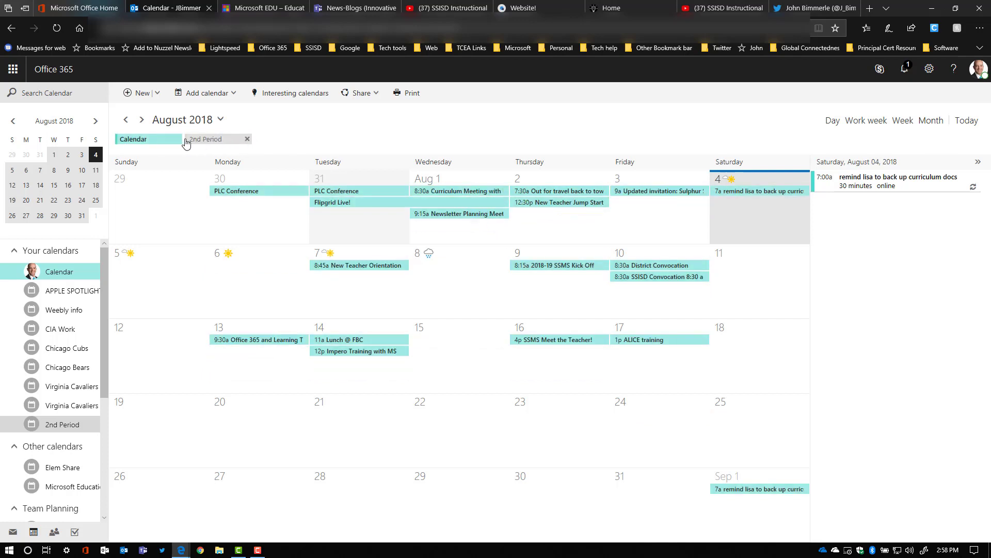
pyautogui.click(248, 207)
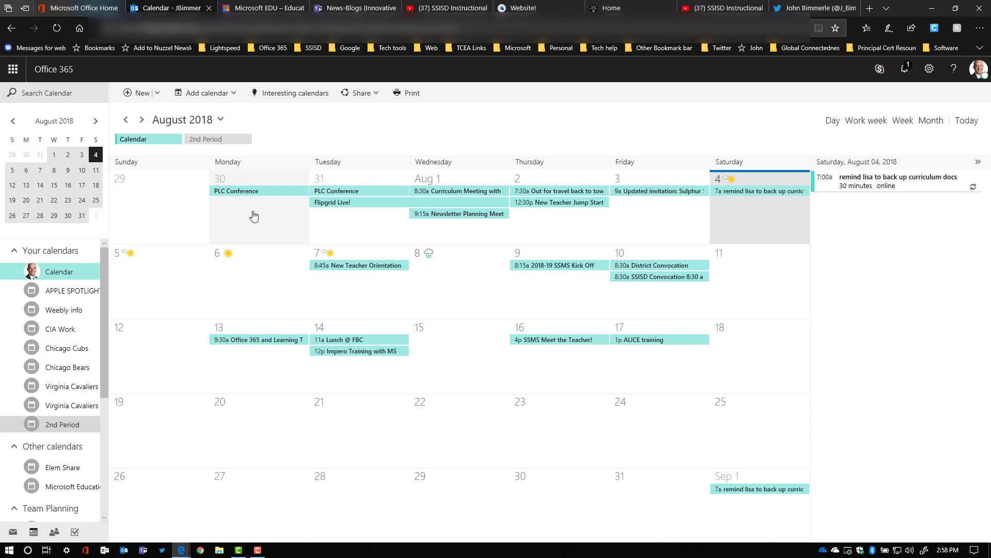
pyautogui.click(264, 285)
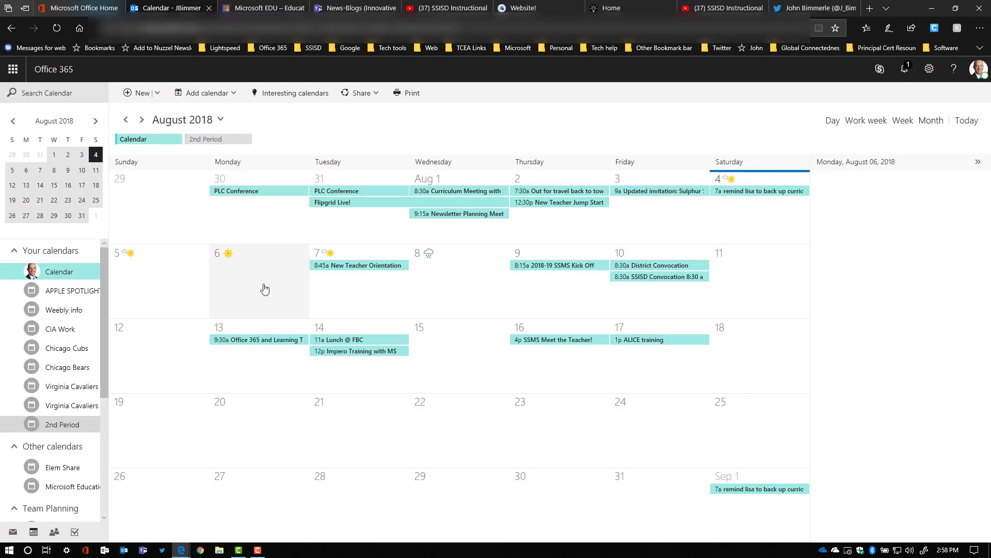
# - Start a new August 6 event assigned to the 2nd Period calendar
pyautogui.doubleClick(264, 289)
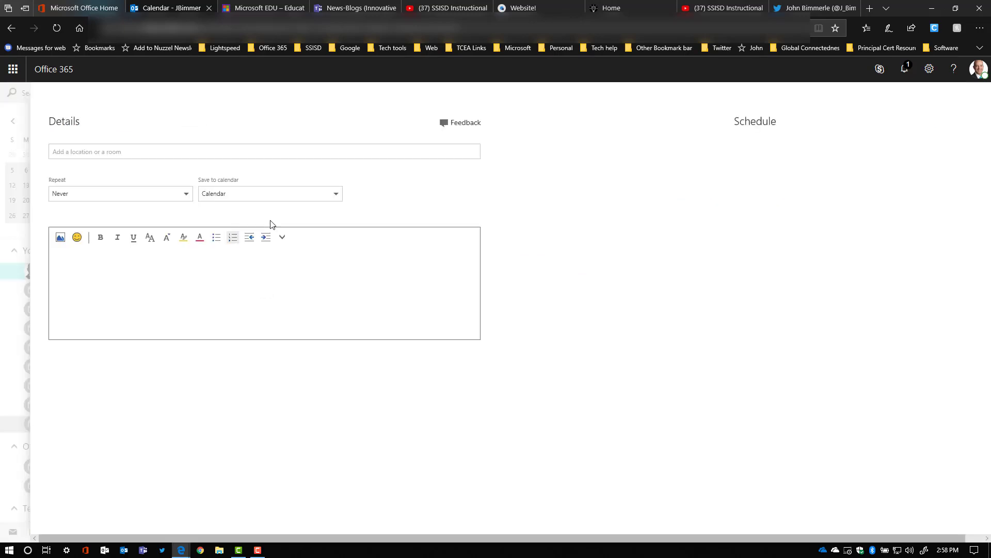
pyautogui.click(289, 198)
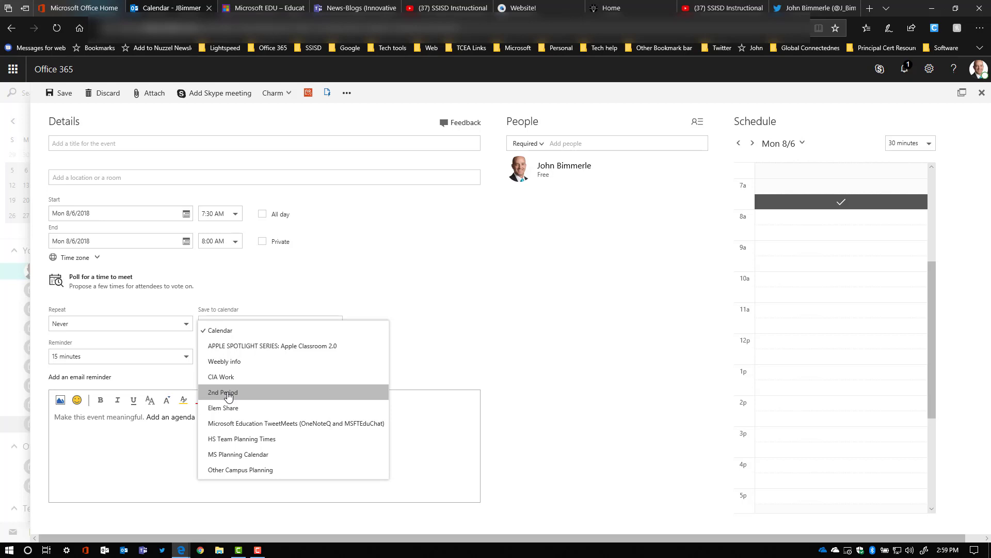
pyautogui.click(229, 394)
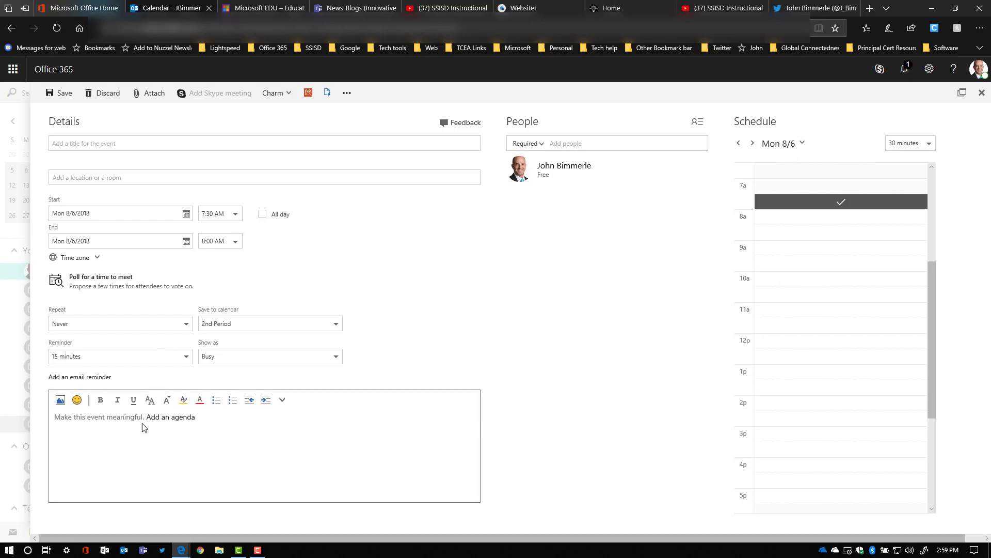
# - Close the new event form and discard the unsaved event
pyautogui.click(981, 98)
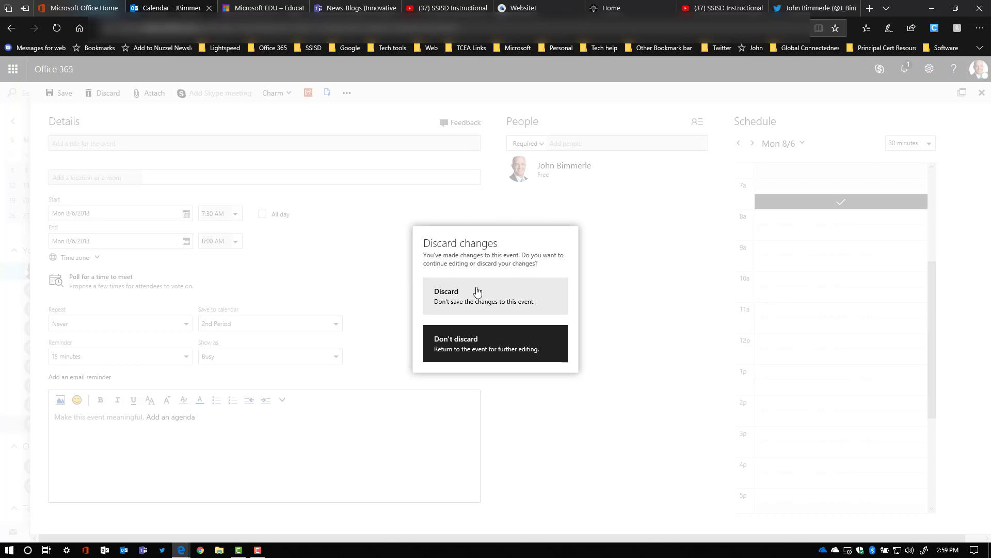
pyautogui.click(472, 347)
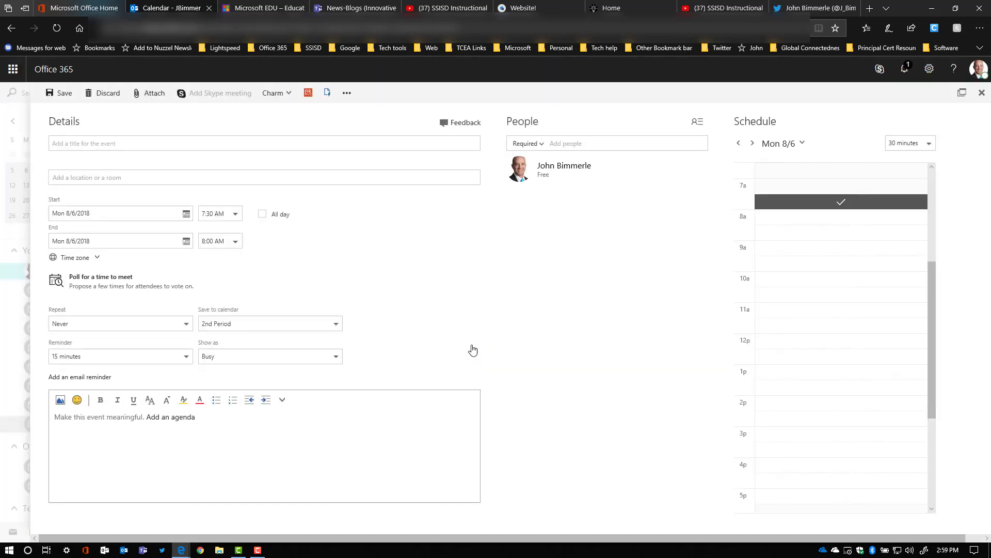
pyautogui.click(978, 98)
pyautogui.click(498, 288)
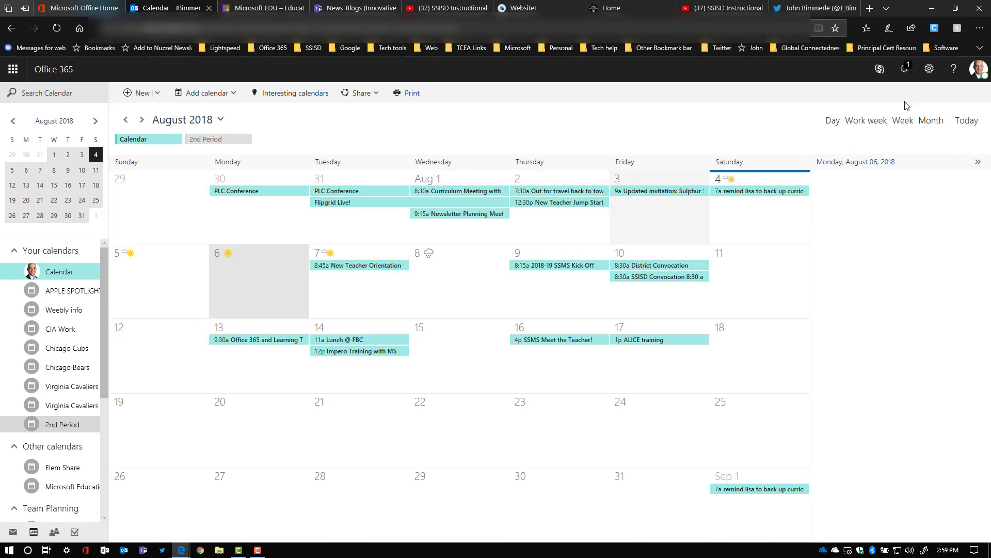
# - Go to the Calendar publishing page in the calendar settings
pyautogui.click(929, 71)
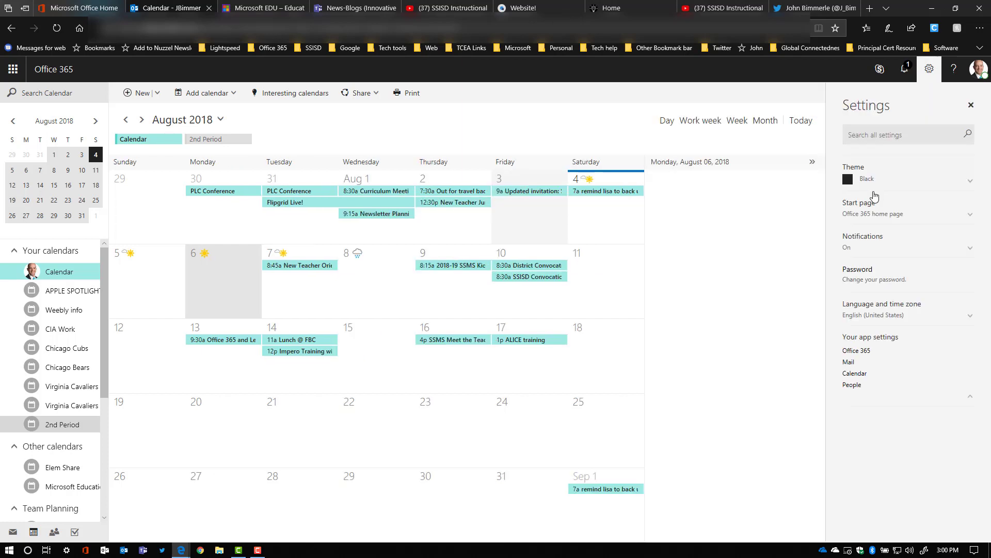
pyautogui.click(846, 376)
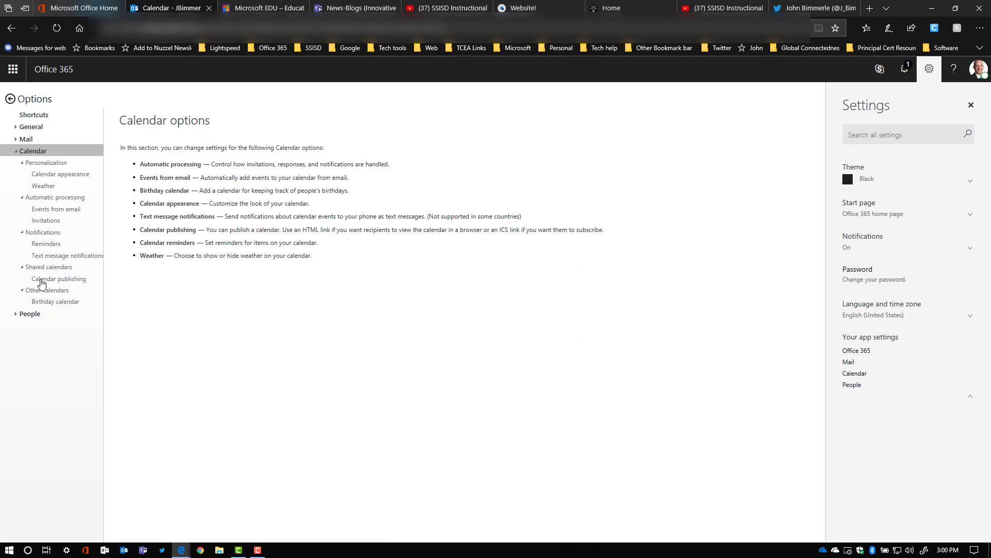
pyautogui.click(61, 282)
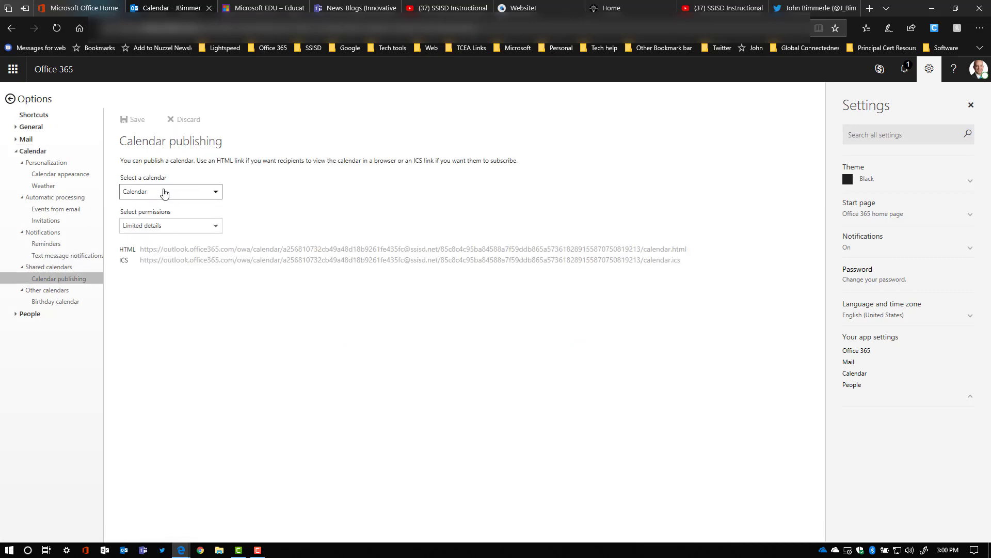
# - Publish the 2nd Period calendar with Full details, save, and copy its HTML link
pyautogui.click(164, 193)
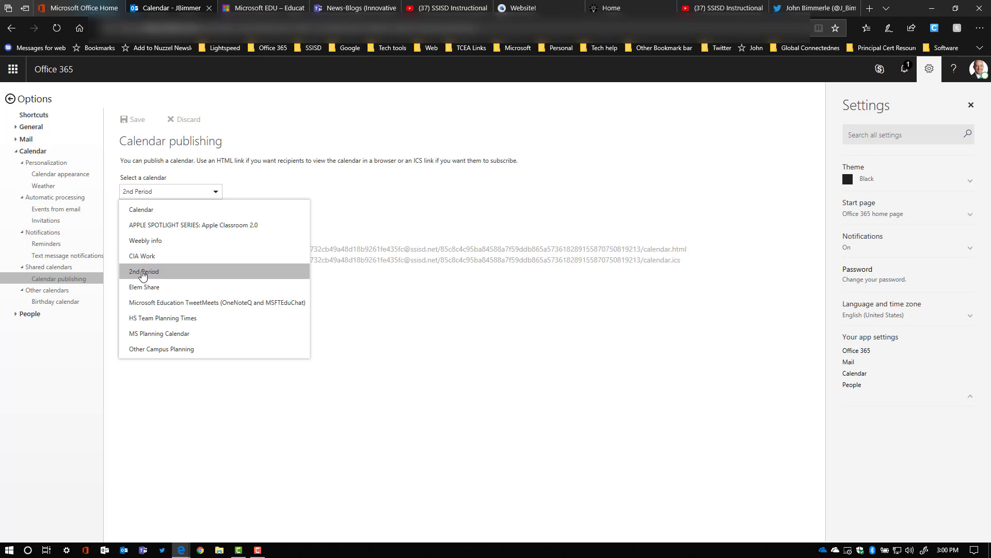
pyautogui.click(143, 272)
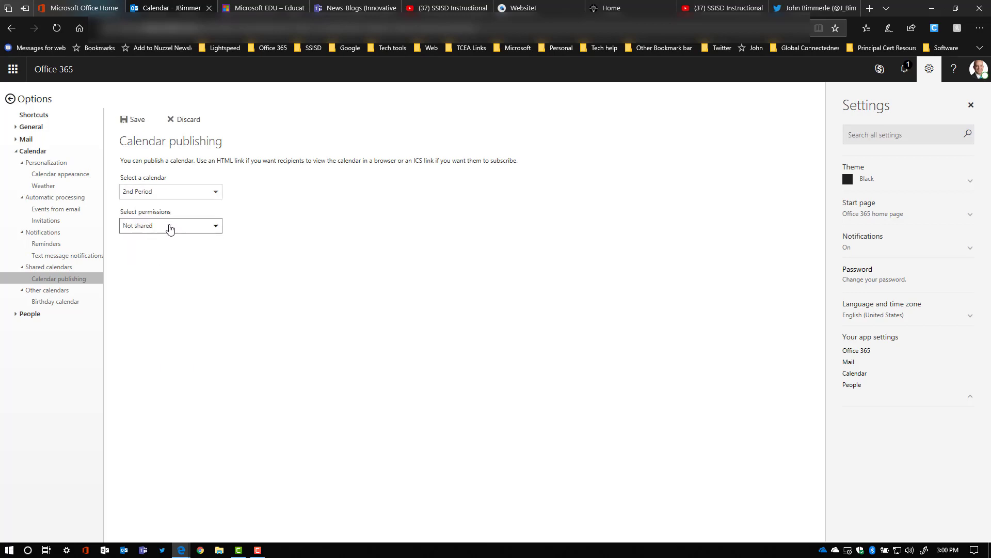
pyautogui.click(168, 227)
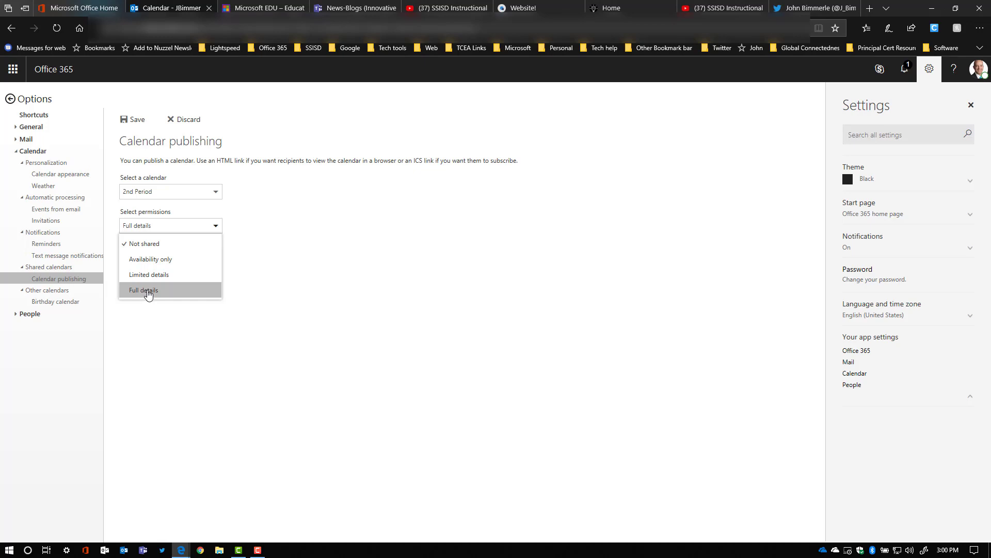
pyautogui.click(148, 294)
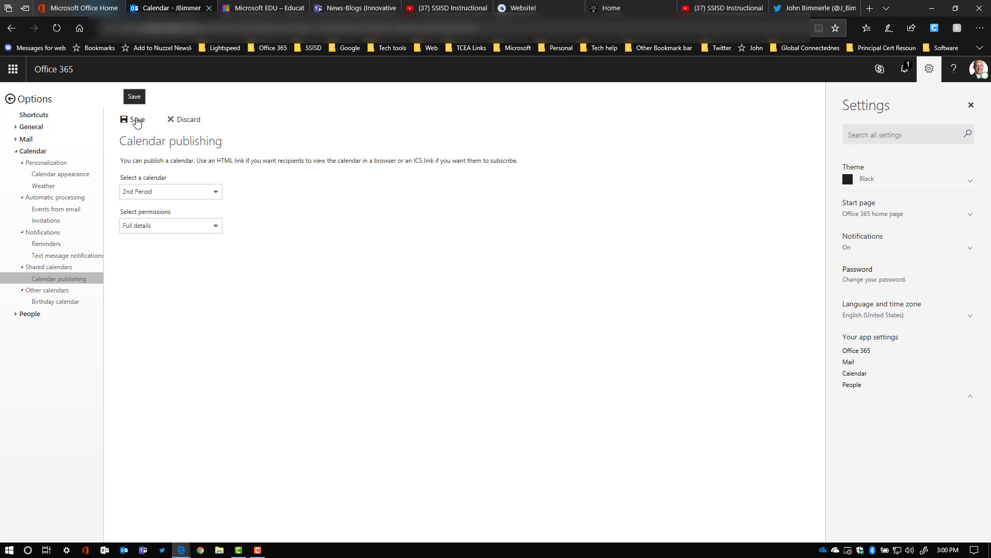
pyautogui.click(136, 120)
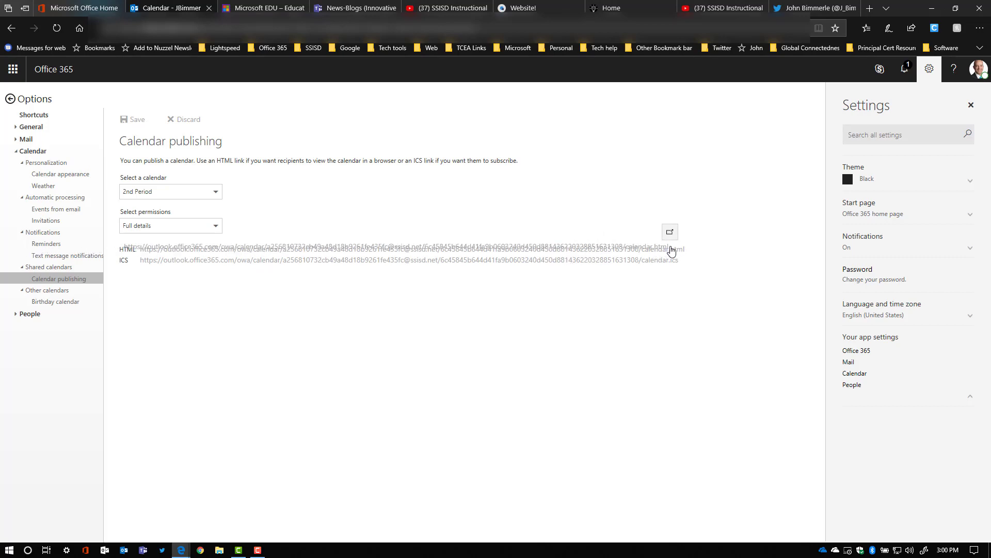
pyautogui.hotkey('ctrl', '4')
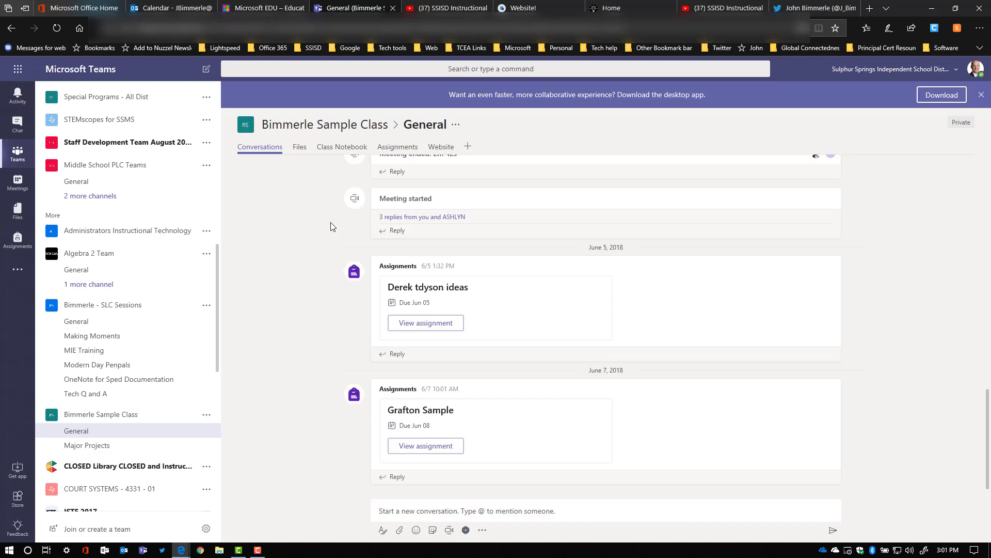
# - Add a Website tab named 'class calendar' with the pasted HTML link, without posting to the channel
pyautogui.click(468, 148)
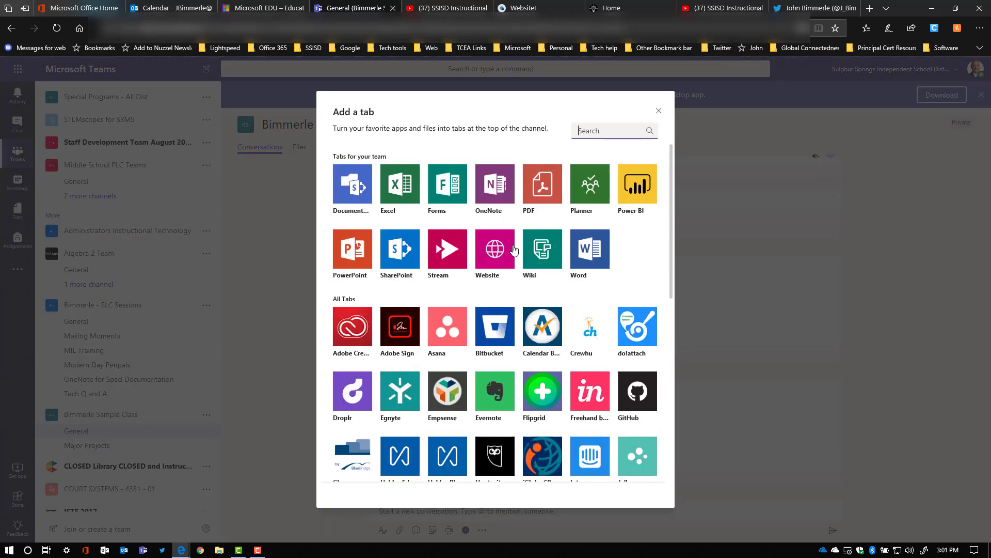
pyautogui.click(513, 250)
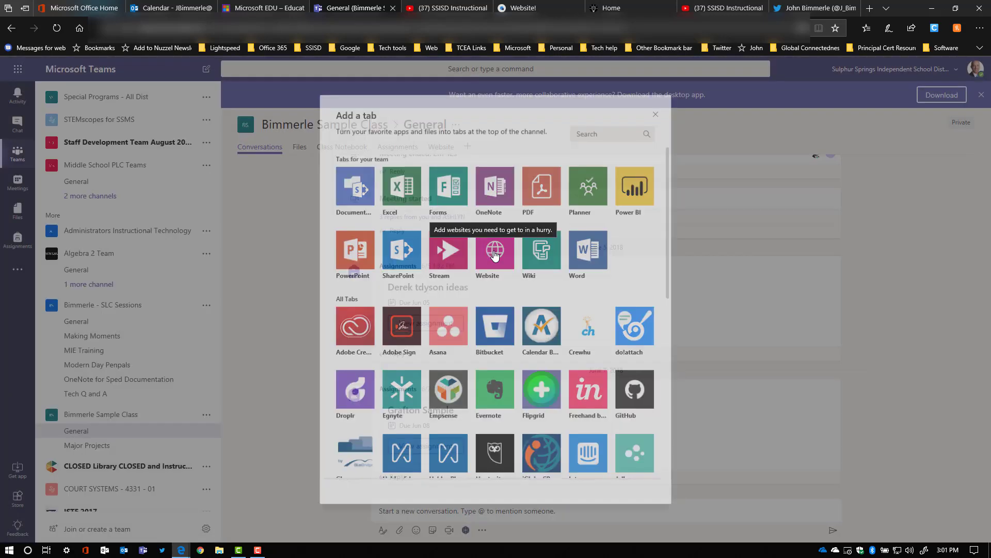
pyautogui.write('class calendar')
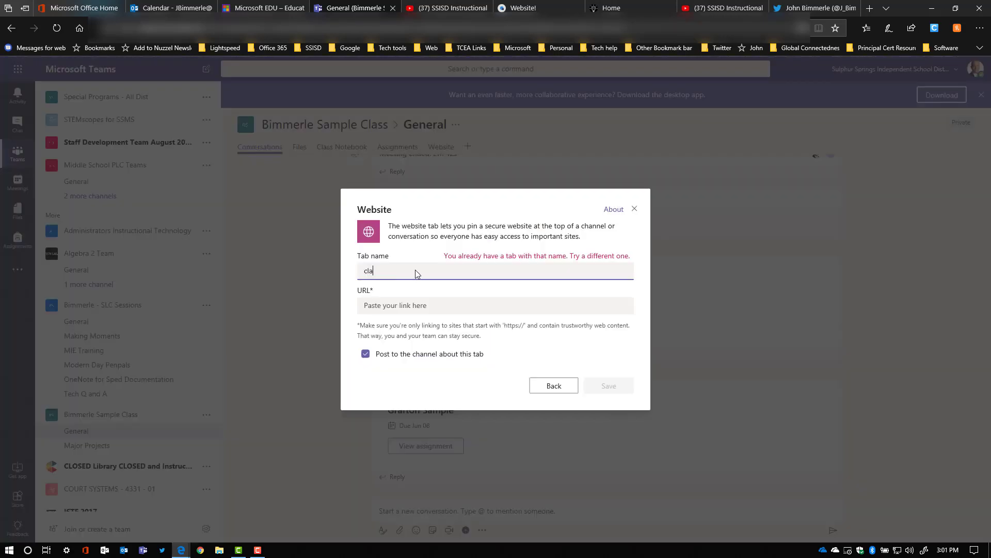
pyautogui.click(412, 306)
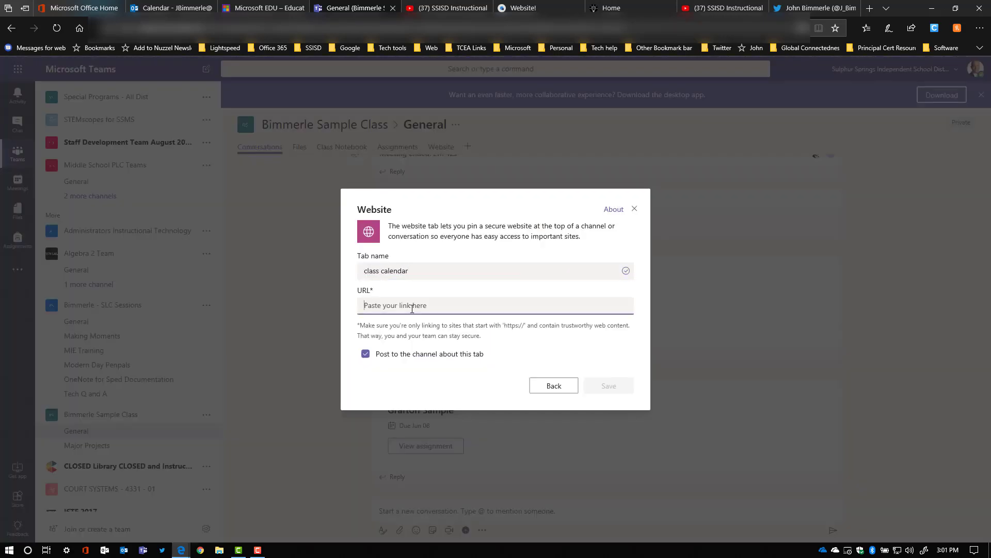
pyautogui.hotkey('ctrl', 'v')
pyautogui.click(365, 354)
pyautogui.click(608, 386)
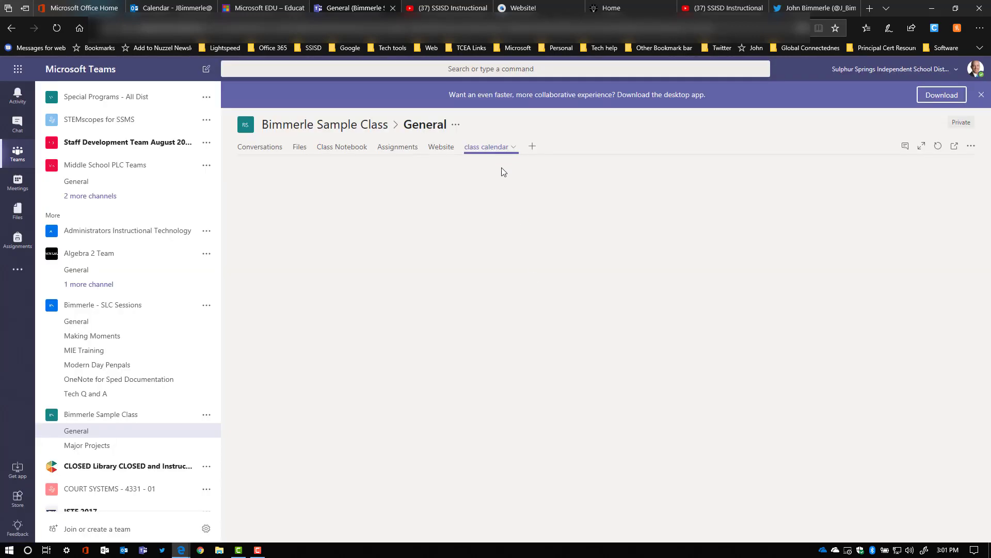